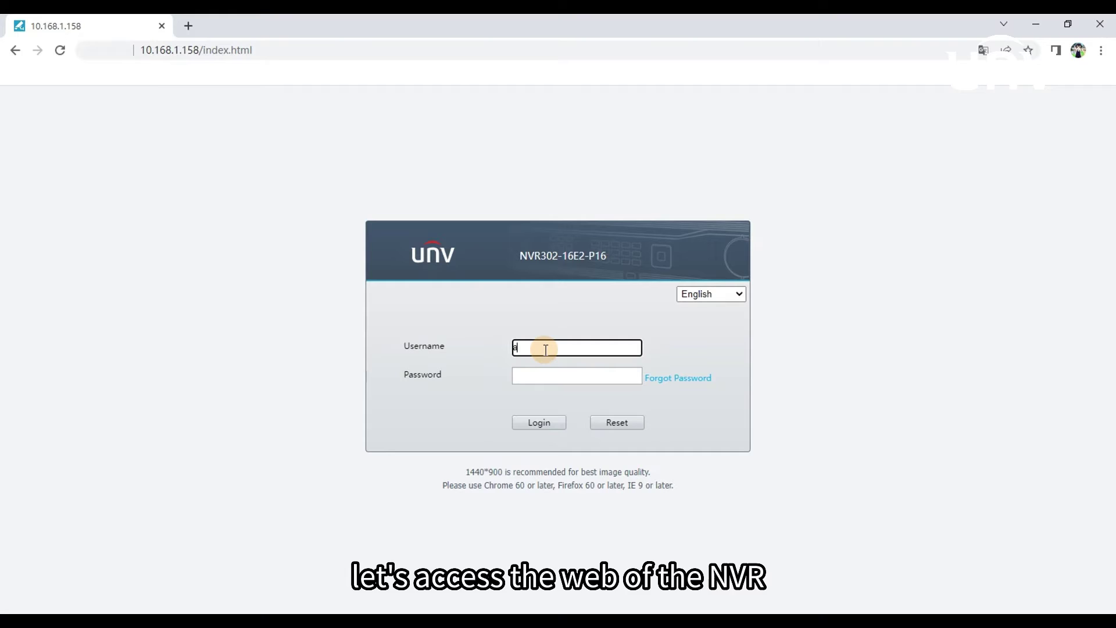
{"action": "type", "text": "admin"}
Step: Log in as admin and open Setup > Network > EZCloud to show its connection status and QR code
{"action": "key", "text": "Tab"}
{"action": "type", "text": "••••••••••"}
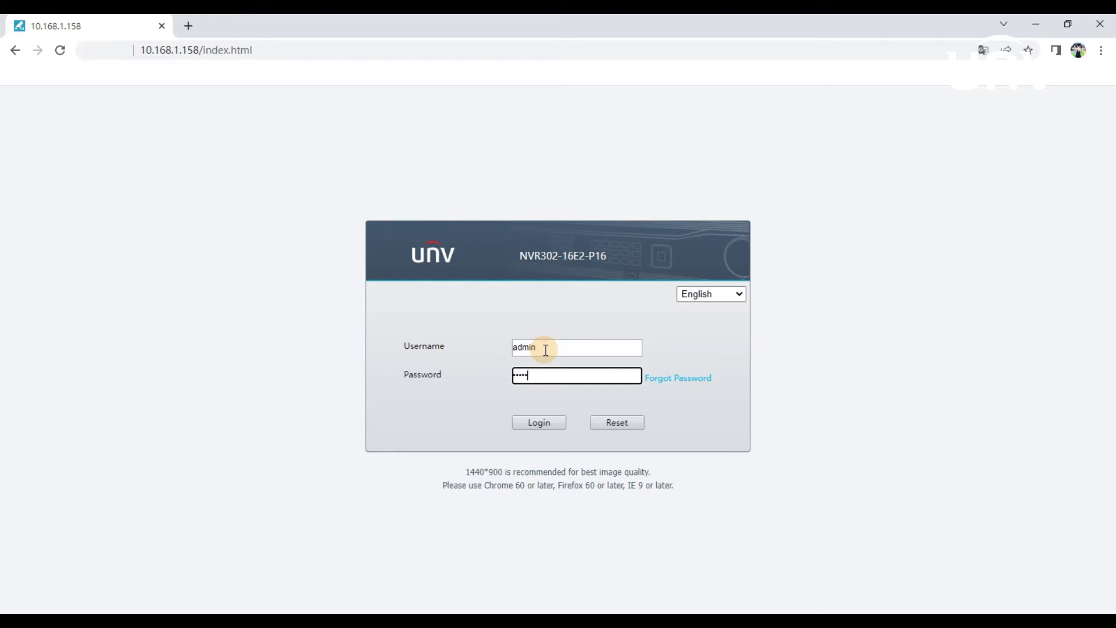
{"action": "key", "text": "Return"}
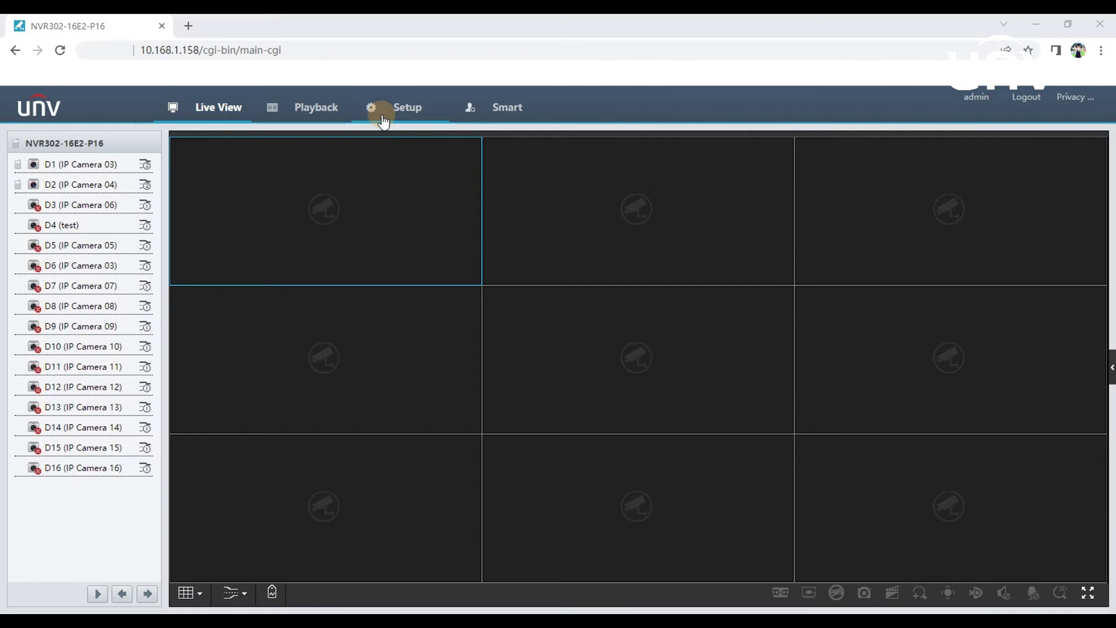
{"action": "left_click", "coordinate": [380, 113]}
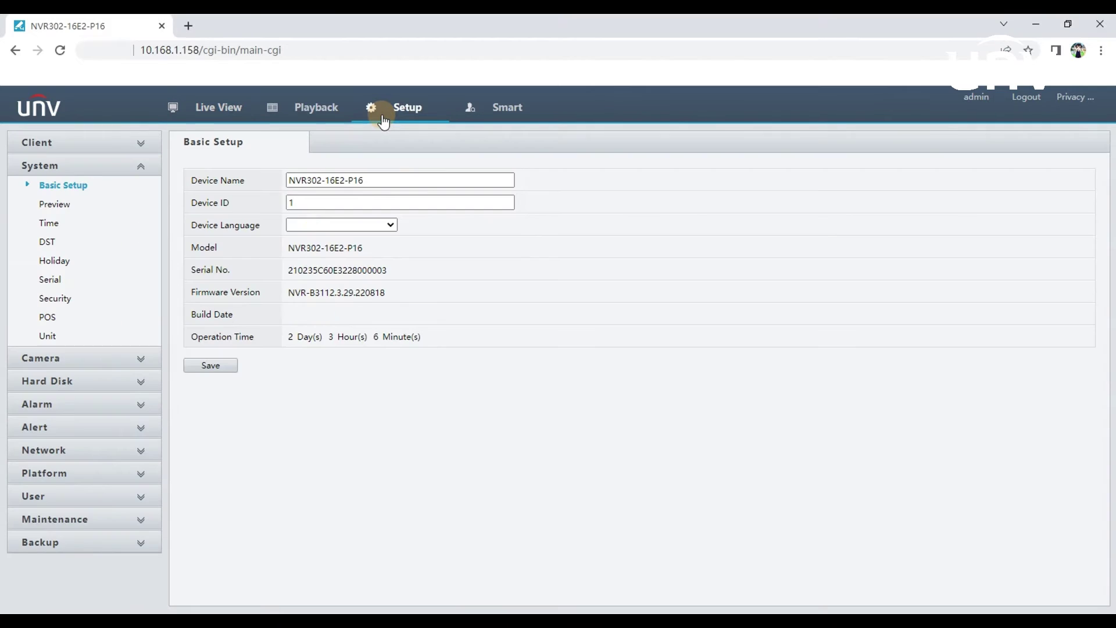
{"action": "left_click", "coordinate": [58, 453]}
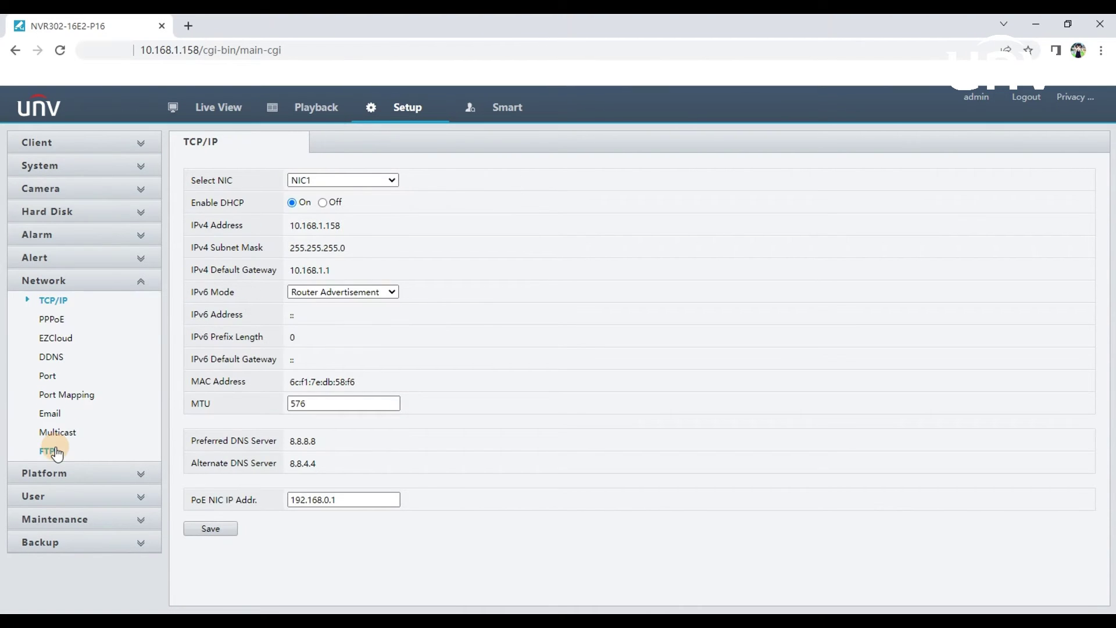
{"action": "left_click", "coordinate": [56, 339]}
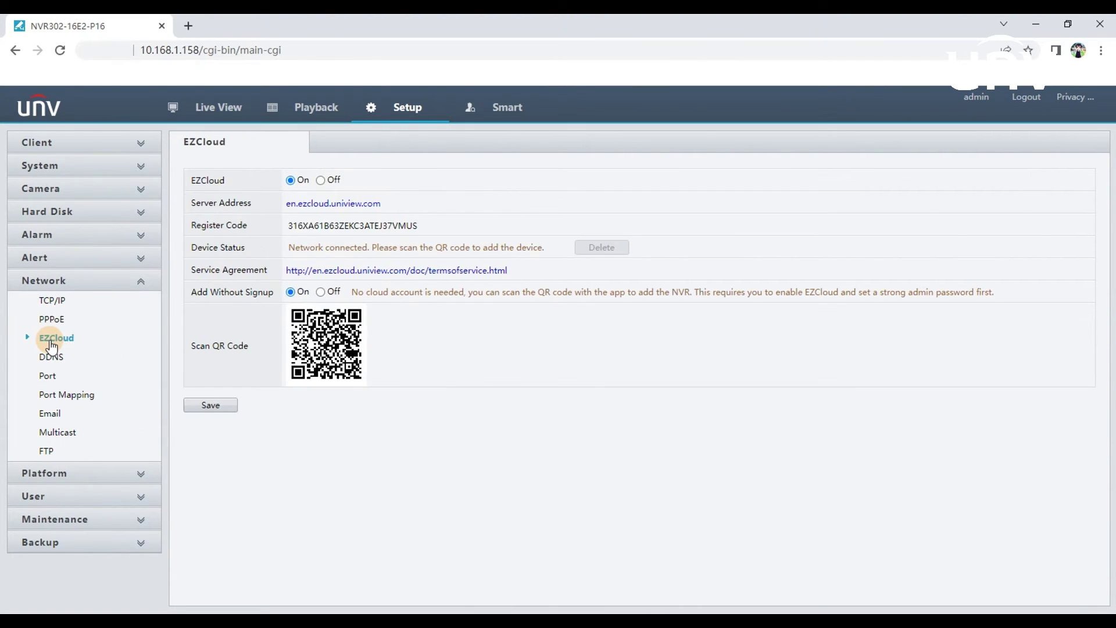
{"action": "left_click_drag", "start_coordinate": [289, 247], "coordinate": [371, 248]}
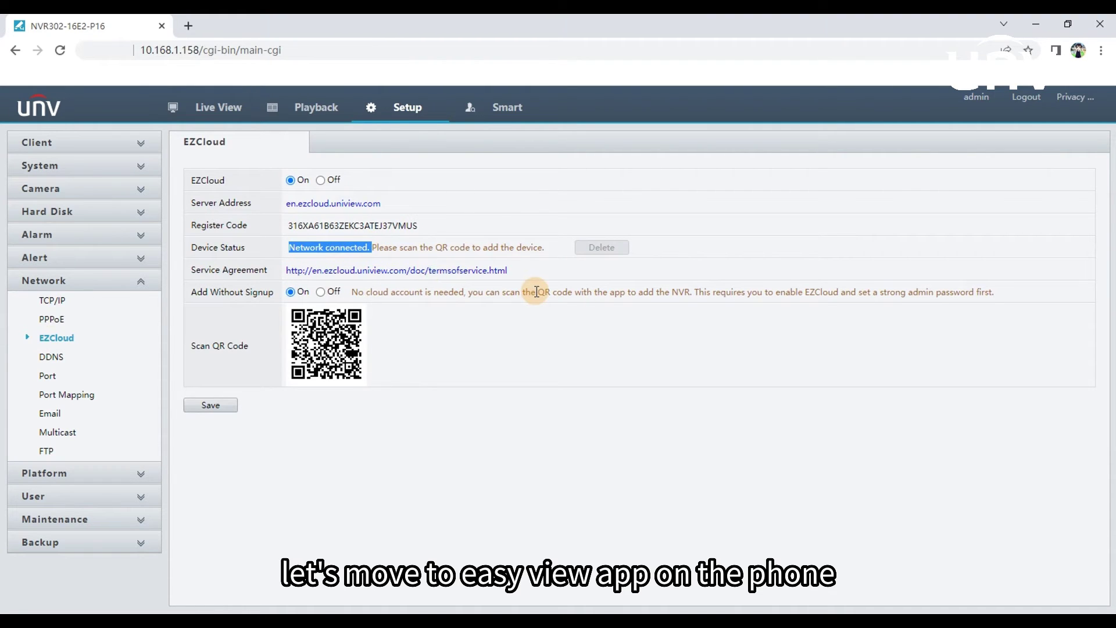
Step: In EZView, go to Devices from the menu and start adding a new device
{"action": "left_click", "coordinate": [425, 341]}
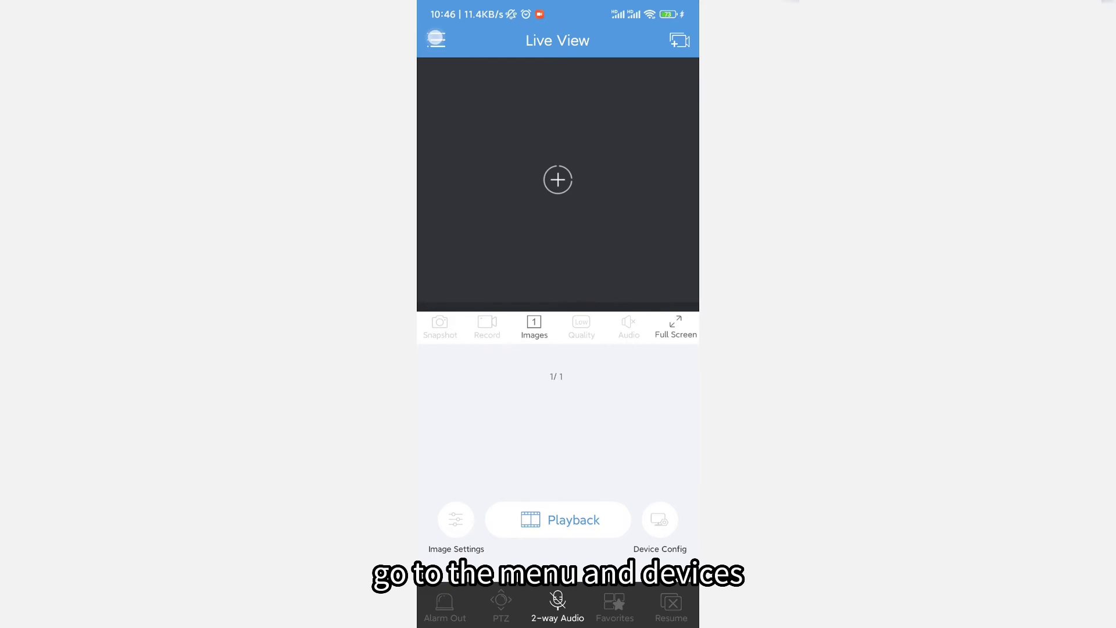
{"action": "left_click", "coordinate": [436, 40]}
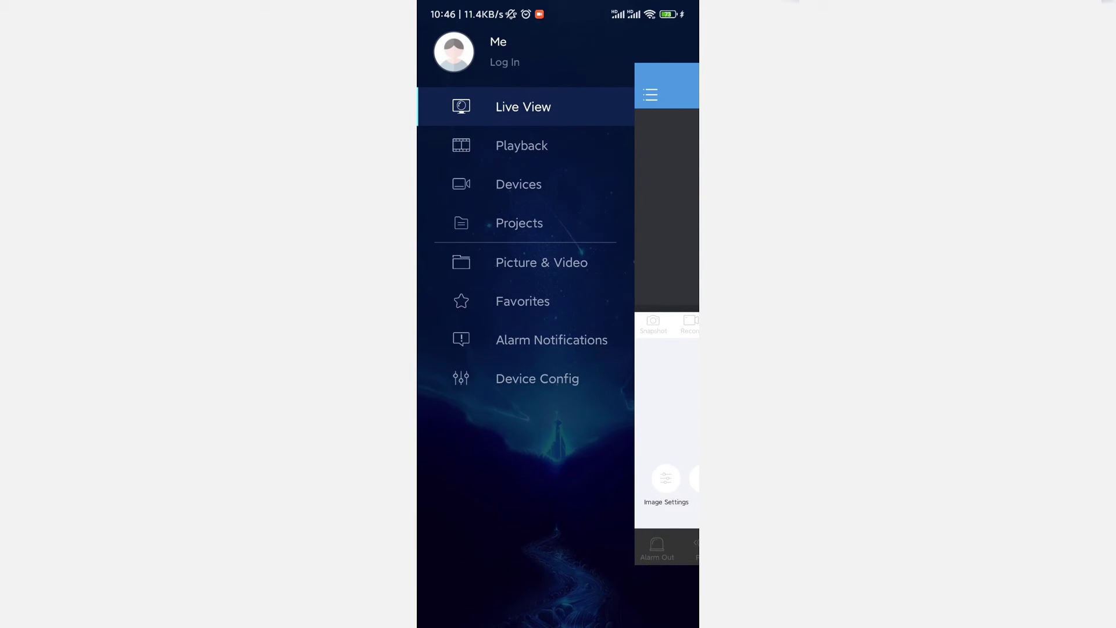
{"action": "left_click", "coordinate": [518, 185]}
{"action": "left_click", "coordinate": [524, 76]}
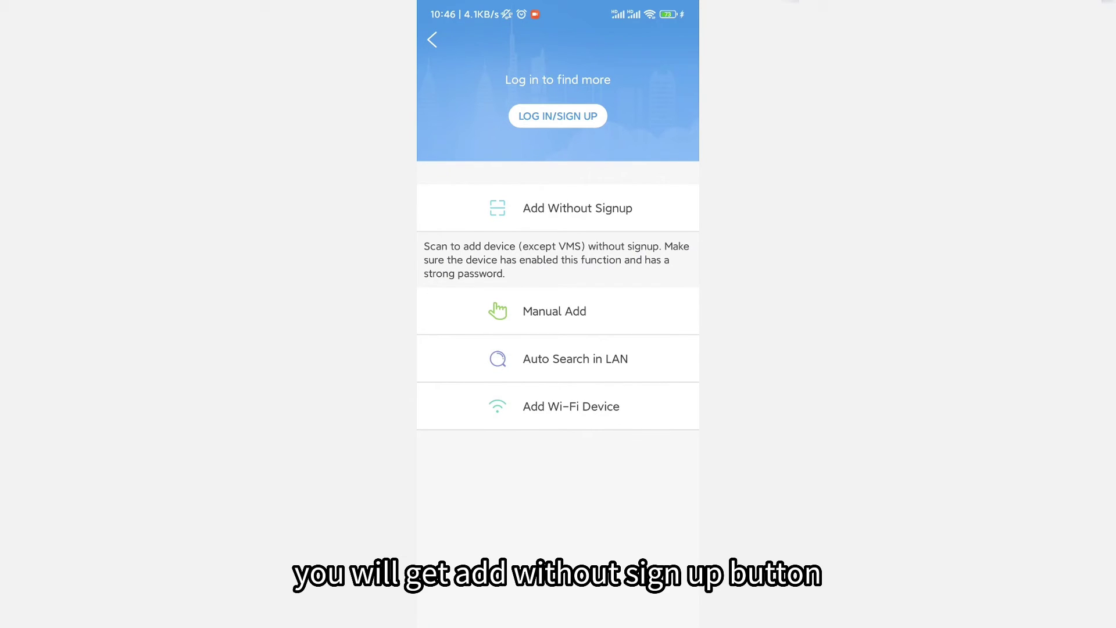
Step: Choose Add Without Signup and dismiss the tip to open the QR code scanner
{"action": "left_click", "coordinate": [556, 209]}
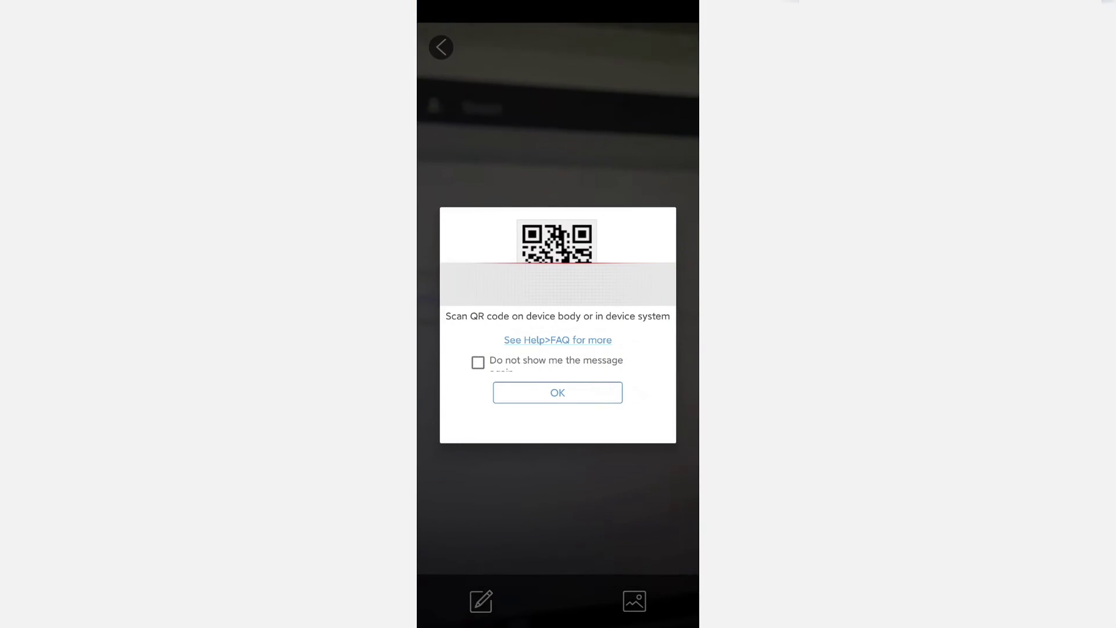
{"action": "left_click", "coordinate": [531, 390]}
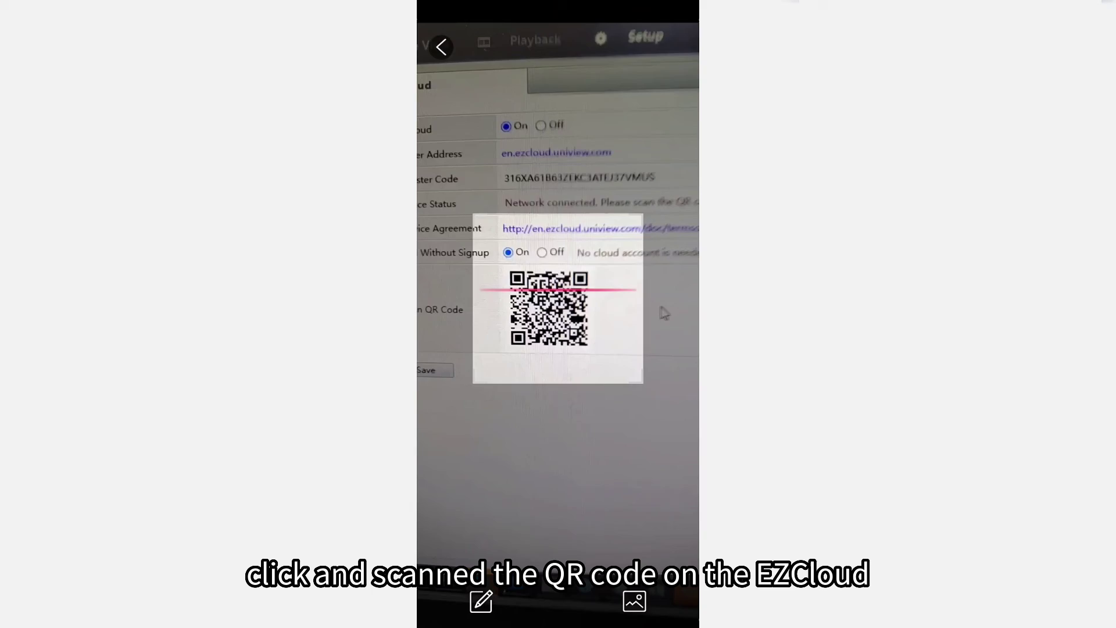